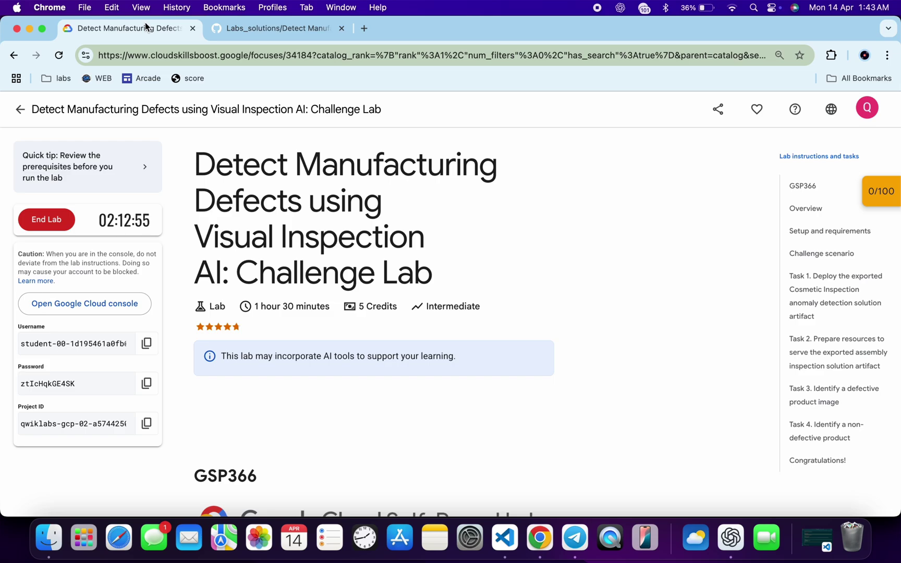
# Step: Open the GSP366 guide's Cloud Shell link in Incognito and copy its three setup commands
pyautogui.click(242, 32)
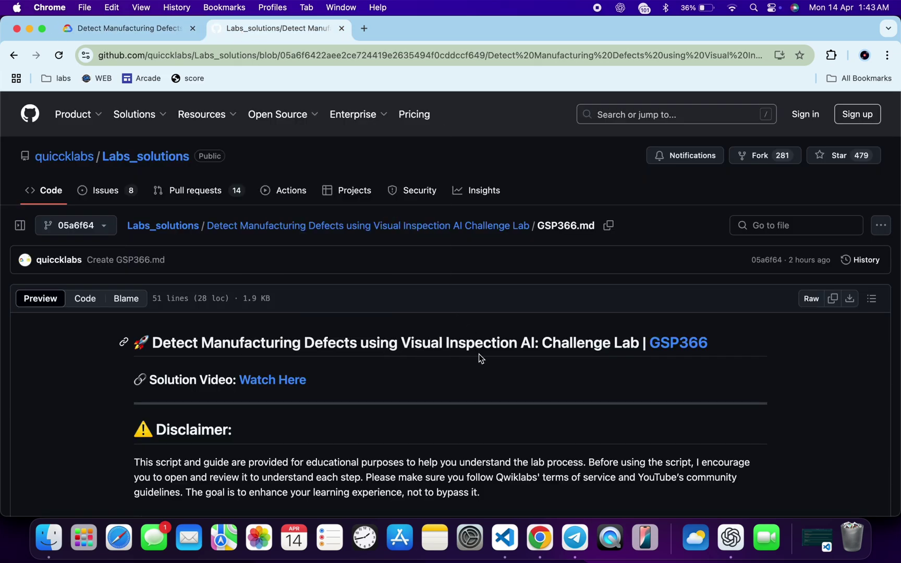
pyautogui.scroll(-8, 479, 353)
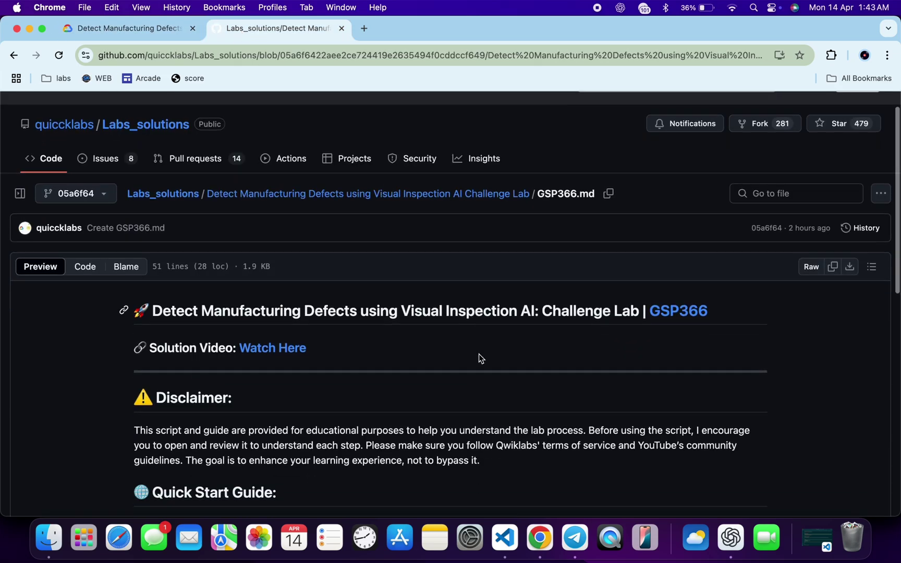
pyautogui.scroll(-5, 479, 354)
pyautogui.rightClick(447, 318)
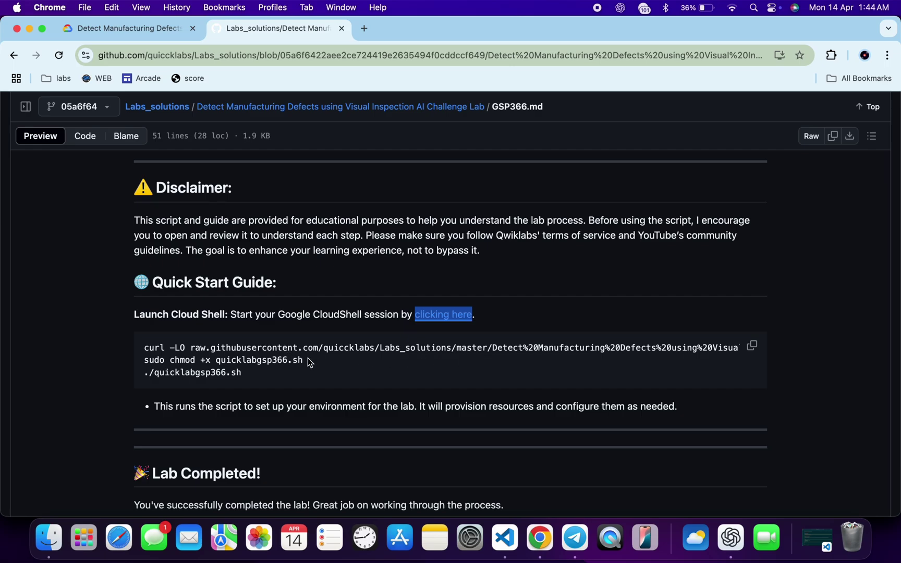
pyautogui.moveTo(304, 360)
pyautogui.mouseDown()
pyautogui.moveTo(266, 359)
pyautogui.moveTo(263, 379)
pyautogui.mouseUp()
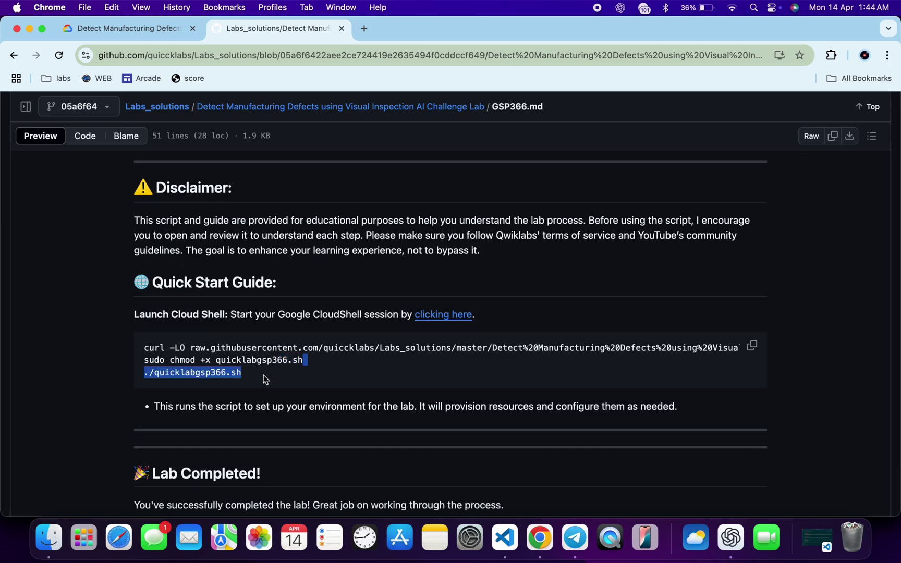
pyautogui.click(263, 378)
pyautogui.click(754, 347)
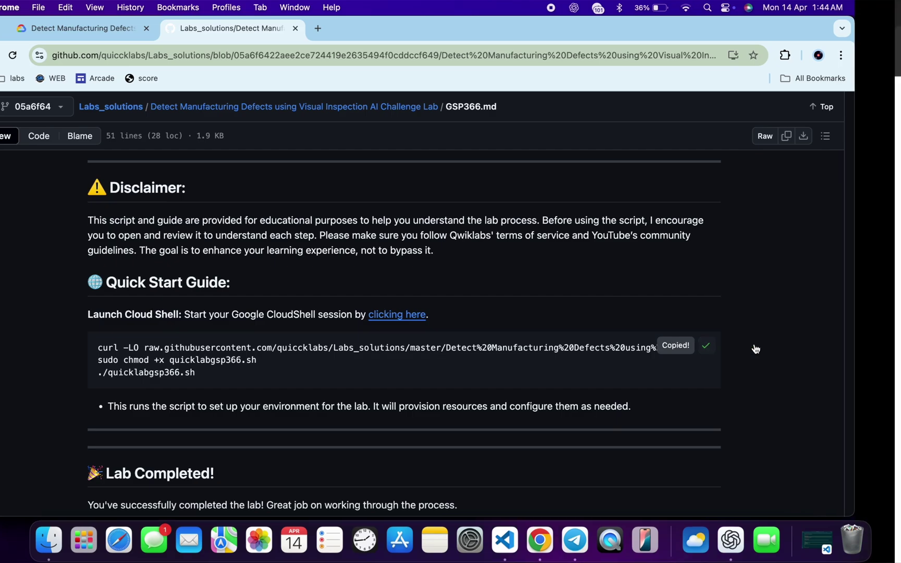
# Step: Run the pasted setup commands in Cloud Shell and expand it to full view
pyautogui.hotkey('ctrl', 'Right')
pyautogui.press('super+v')
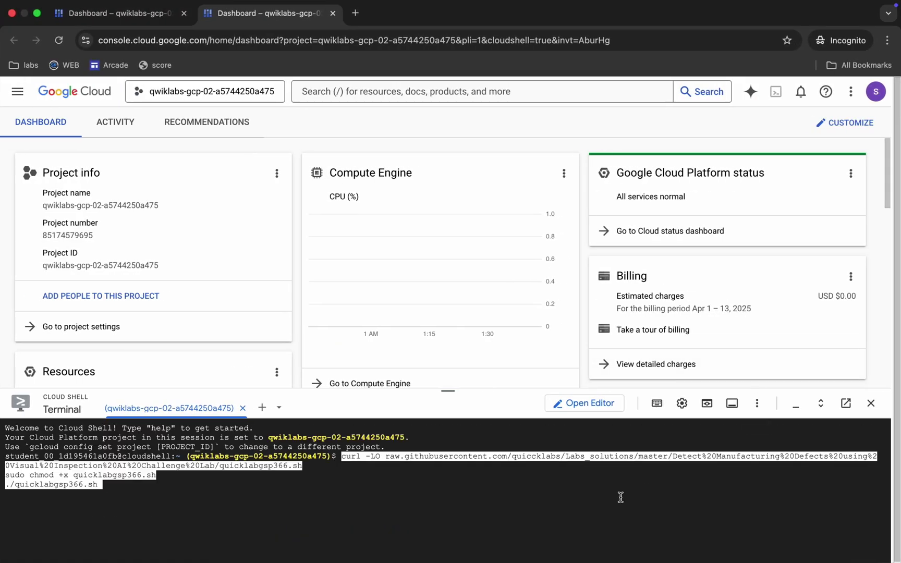
pyautogui.press('Return')
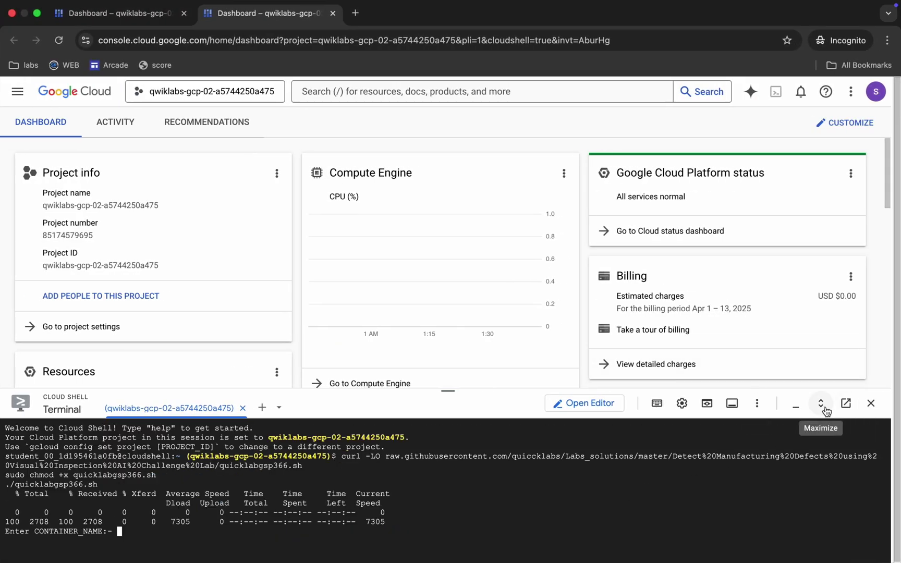
pyautogui.click(822, 409)
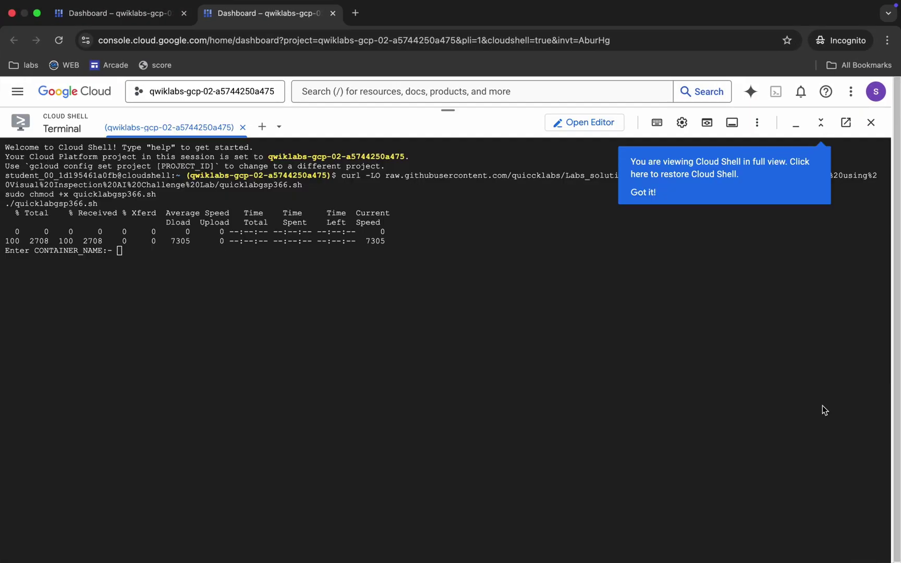
pyautogui.click(646, 197)
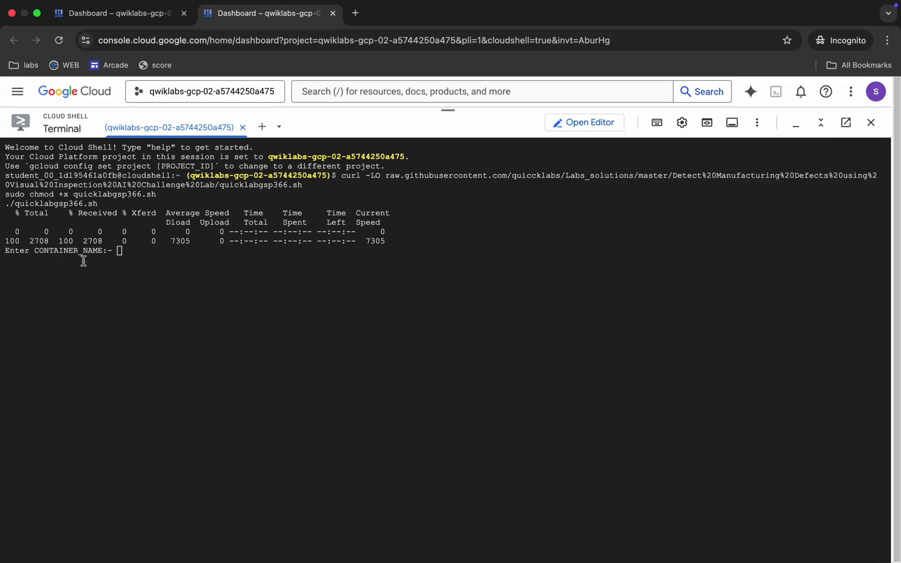
pyautogui.press('super+grave')
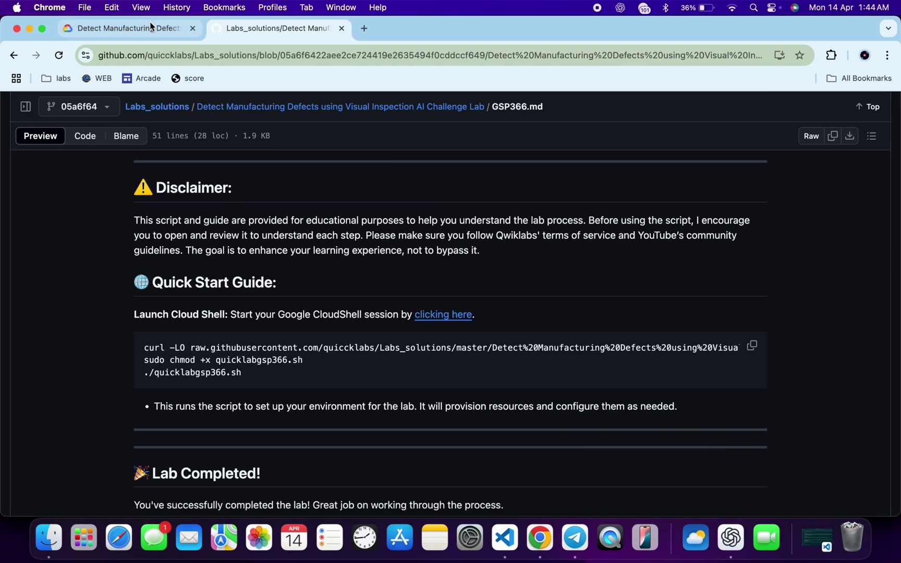
# Step: Enter the Task 1 container name product_inspection at the script prompt
pyautogui.click(150, 28)
pyautogui.click(822, 308)
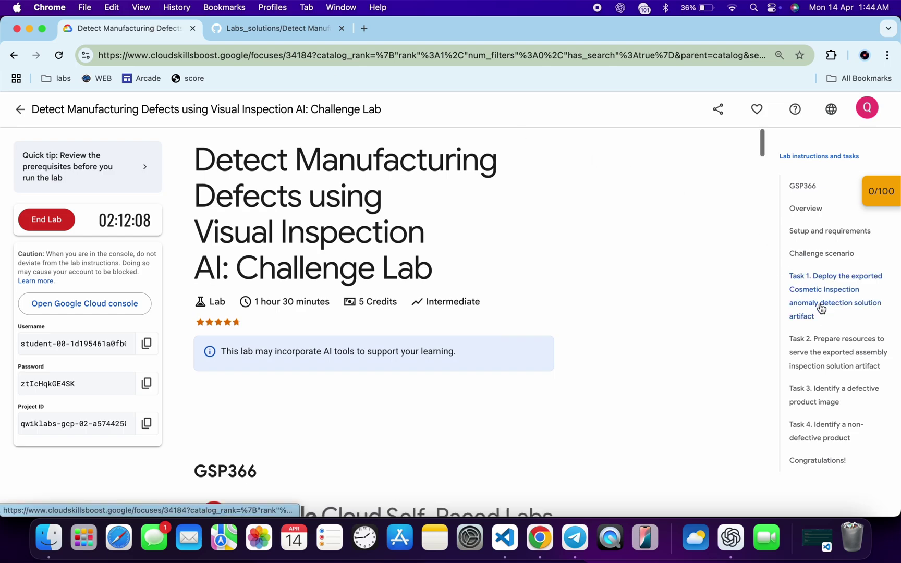
pyautogui.scroll(-5, 592, 321)
pyautogui.scroll(-4, 592, 320)
pyautogui.scroll(3, 592, 321)
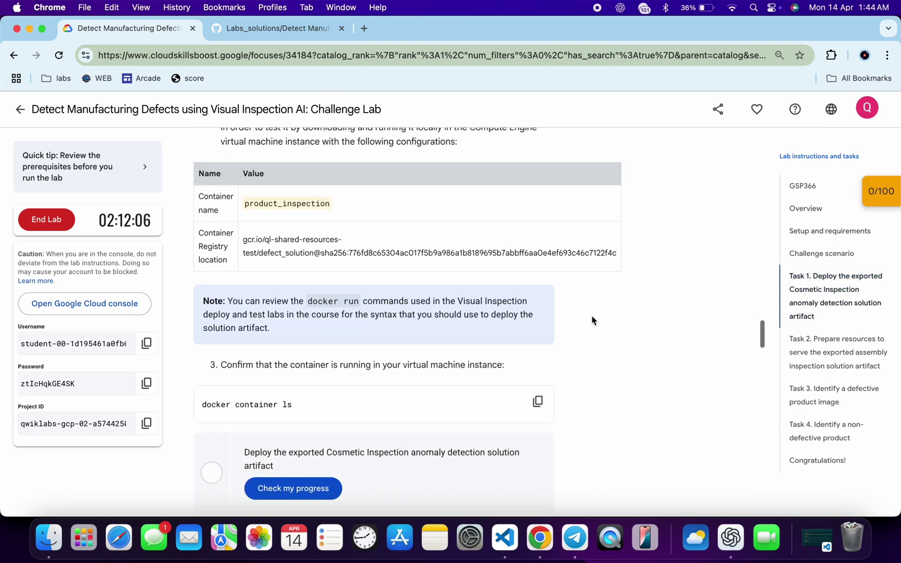
pyautogui.scroll(1, 593, 321)
pyautogui.moveTo(245, 203); pyautogui.dragTo(325, 206)
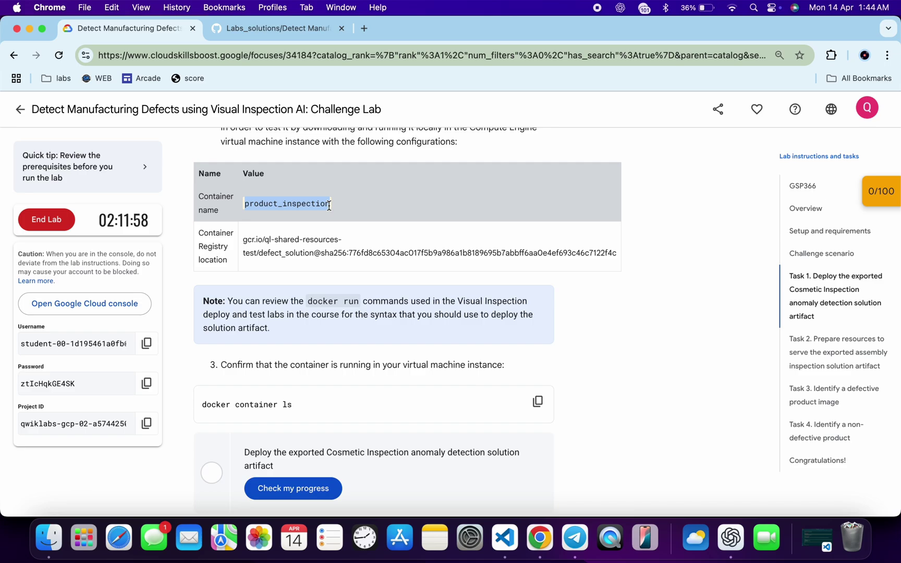
pyautogui.press('super+grave')
pyautogui.click(330, 303)
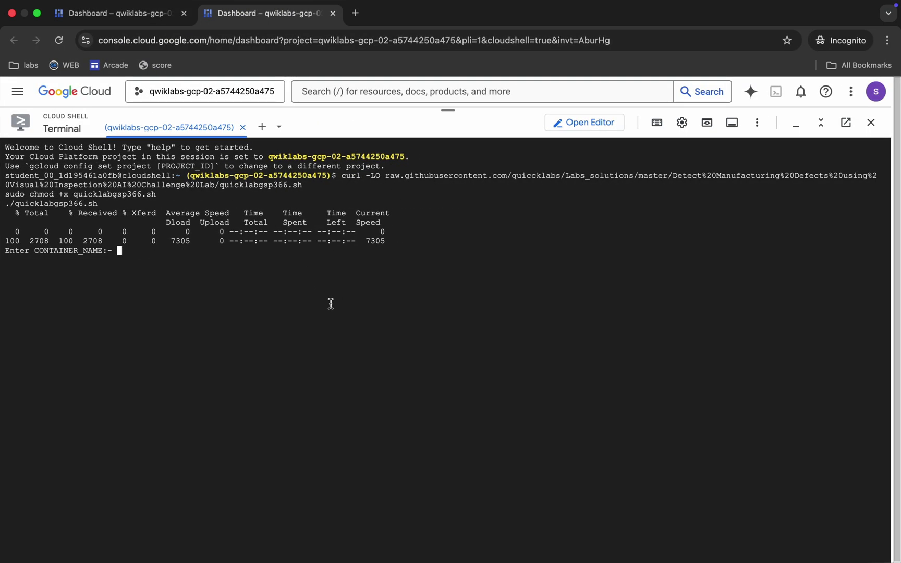
pyautogui.press('super+v')
pyautogui.press('Return')
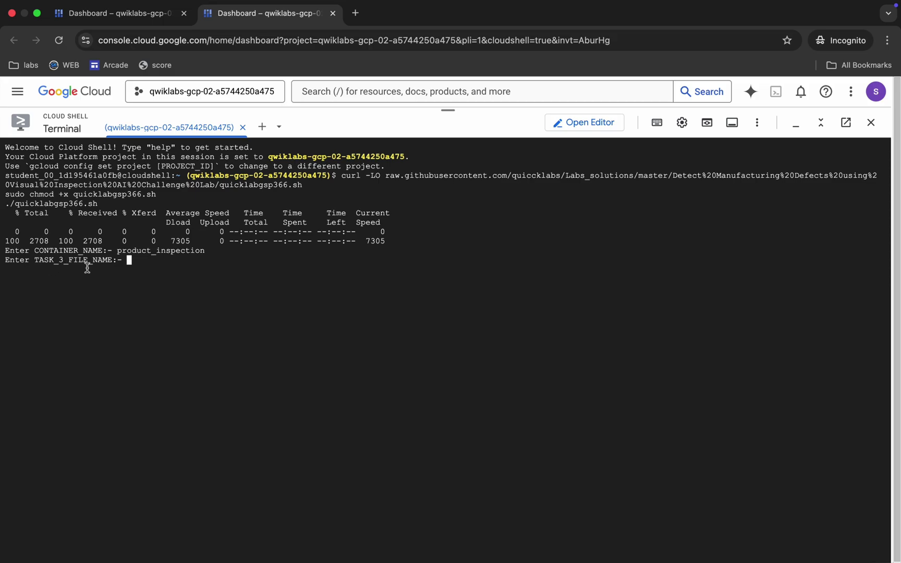
# Step: Enter the Task 3 file name defective_product.json at the script prompt
pyautogui.hotkey('ctrl', 'Left')
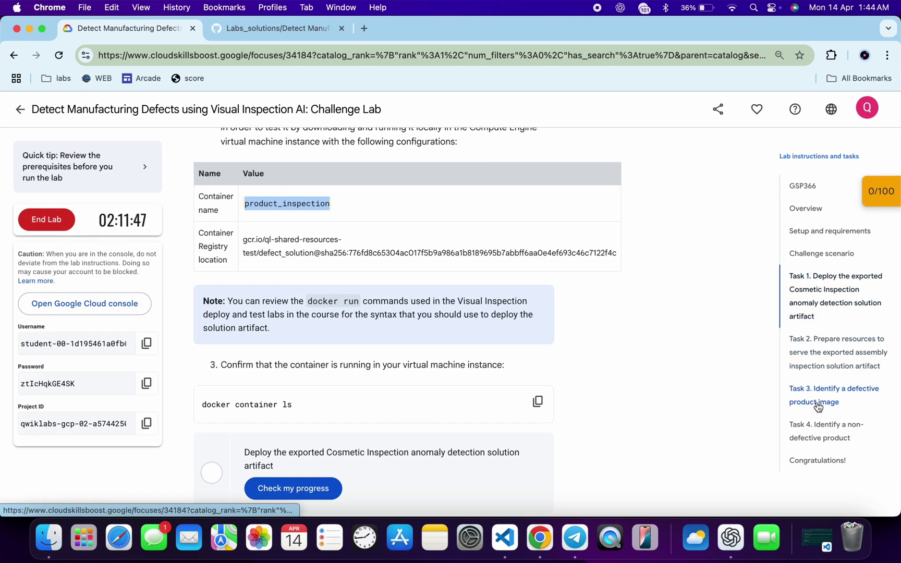
pyautogui.click(820, 394)
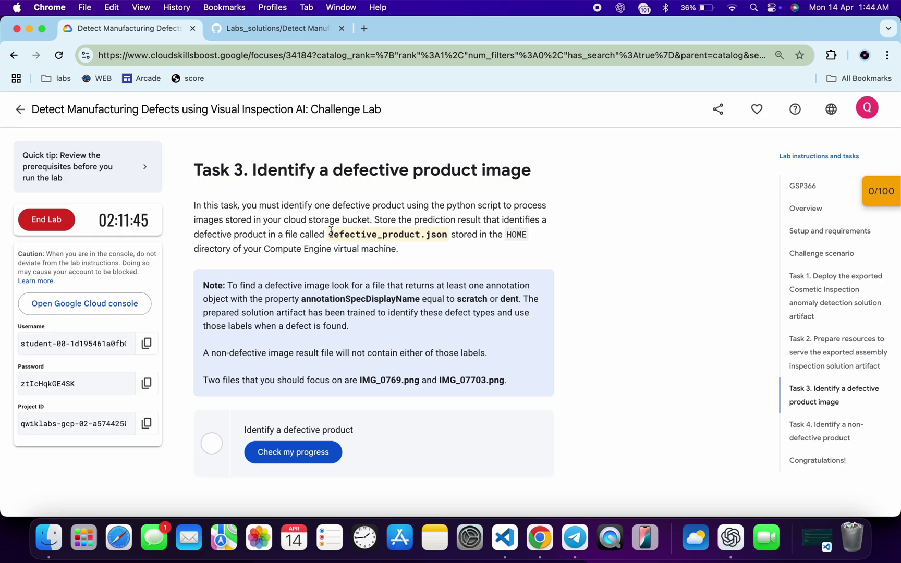
pyautogui.moveTo(328, 234); pyautogui.dragTo(448, 237)
pyautogui.press('super+c')
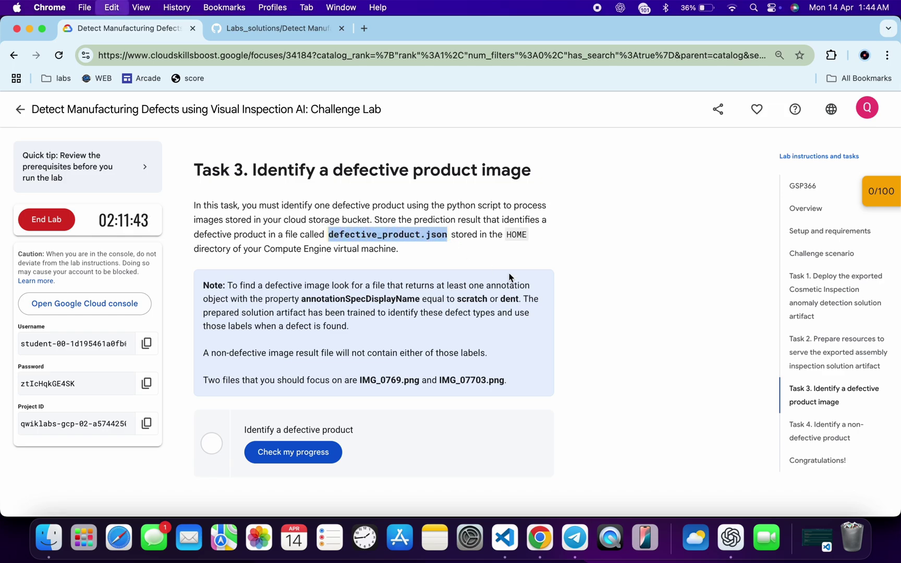
pyautogui.hotkey('ctrl', 'Right')
pyautogui.press('super+v')
pyautogui.press('Return')
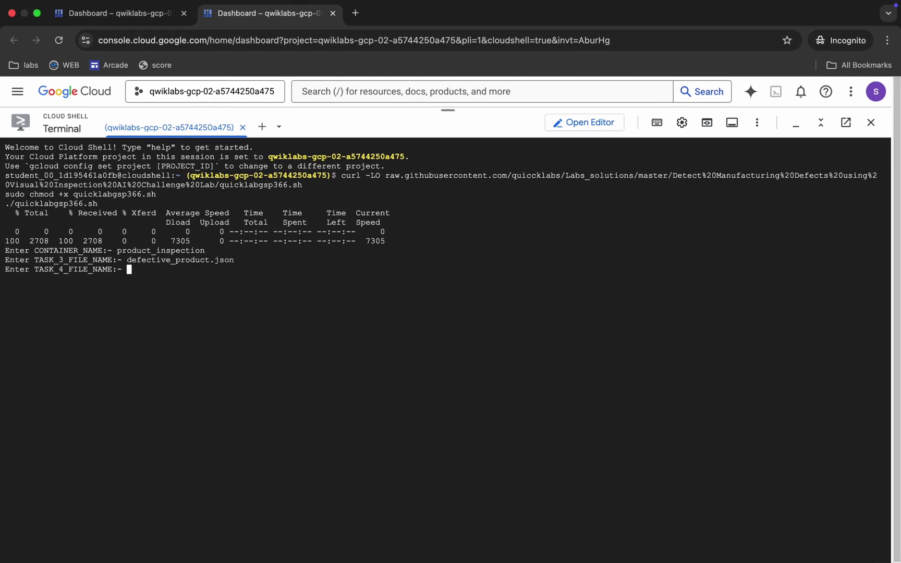
# Step: Paste the Task 4 file name non_defective_product.json at the script prompt
pyautogui.hotkey('ctrl', 'Left')
pyautogui.scroll(-5, 441, 338)
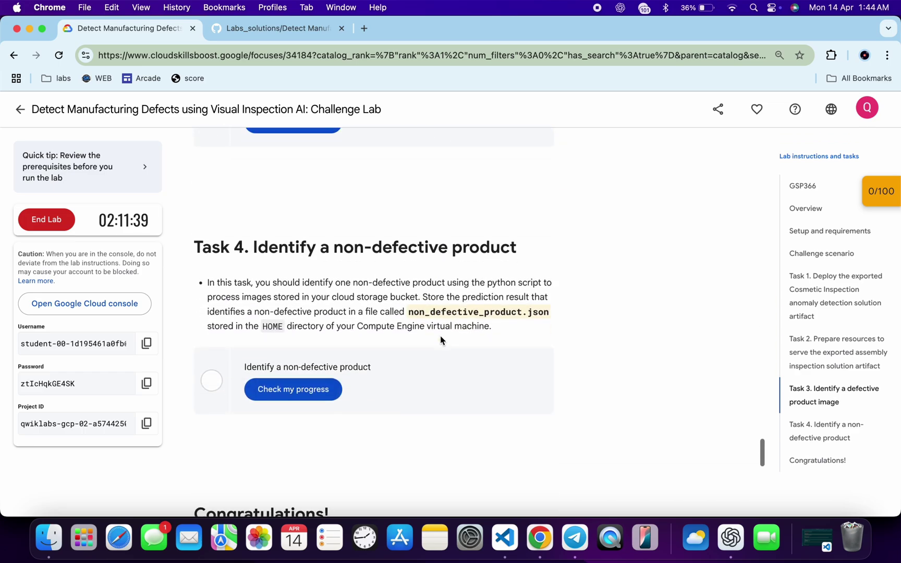
pyautogui.click(410, 310)
pyautogui.moveTo(410, 310); pyautogui.dragTo(548, 312)
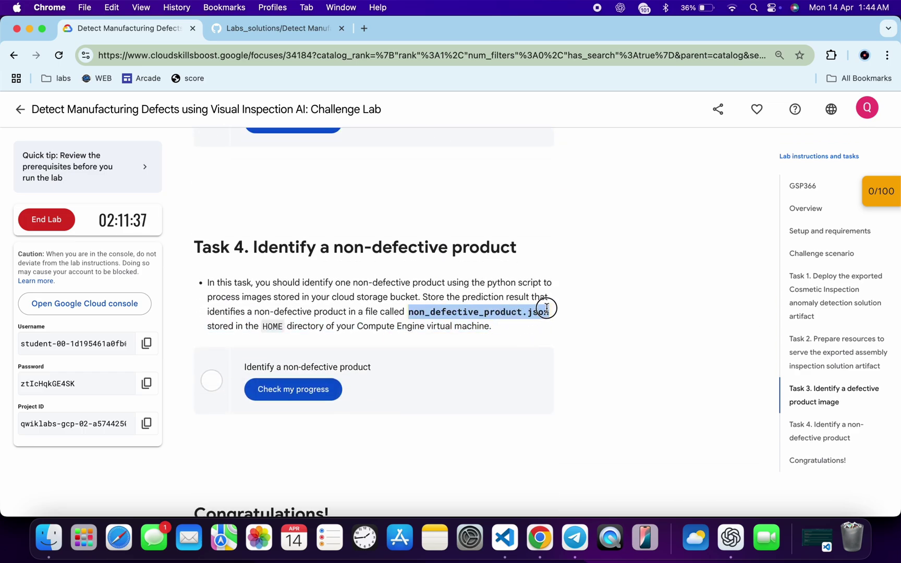
pyautogui.press('super+c')
pyautogui.hotkey('ctrl', 'Right')
pyautogui.press('super+v')
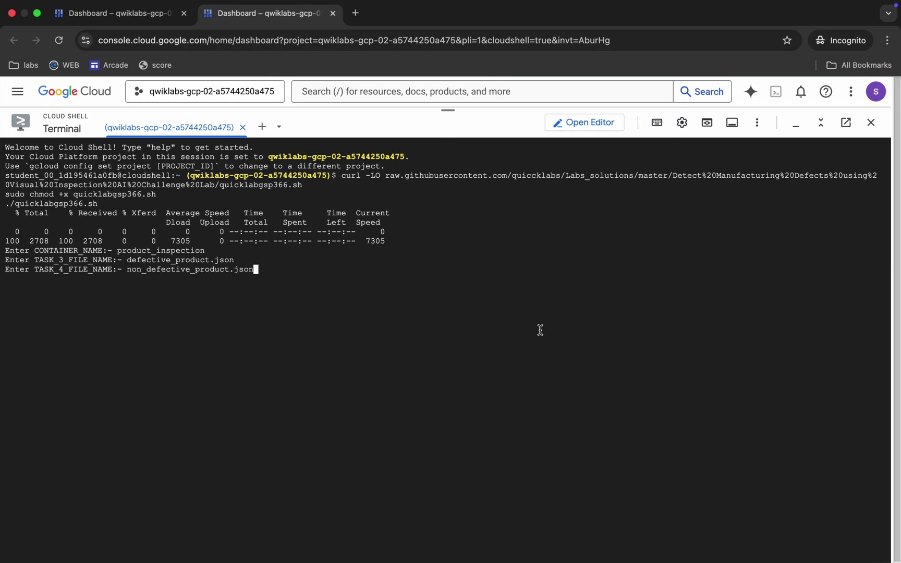
# Step: Submit non_defective_product.json and wait for the script to print the test-image predictions
pyautogui.press('Return')
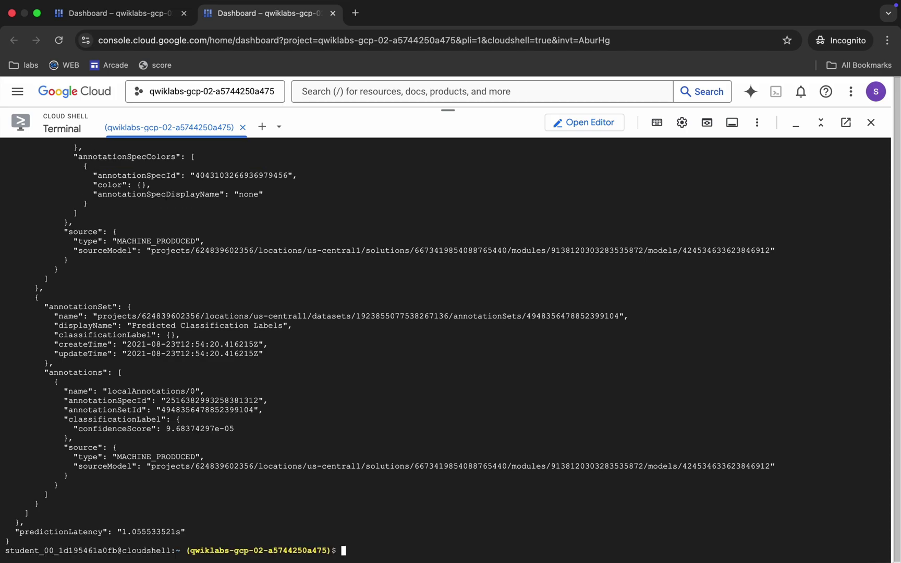
# Step: Run 'Check my progress' on all four lab checkpoints, each passing at 25/25
pyautogui.hotkey('ctrl', 'Left')
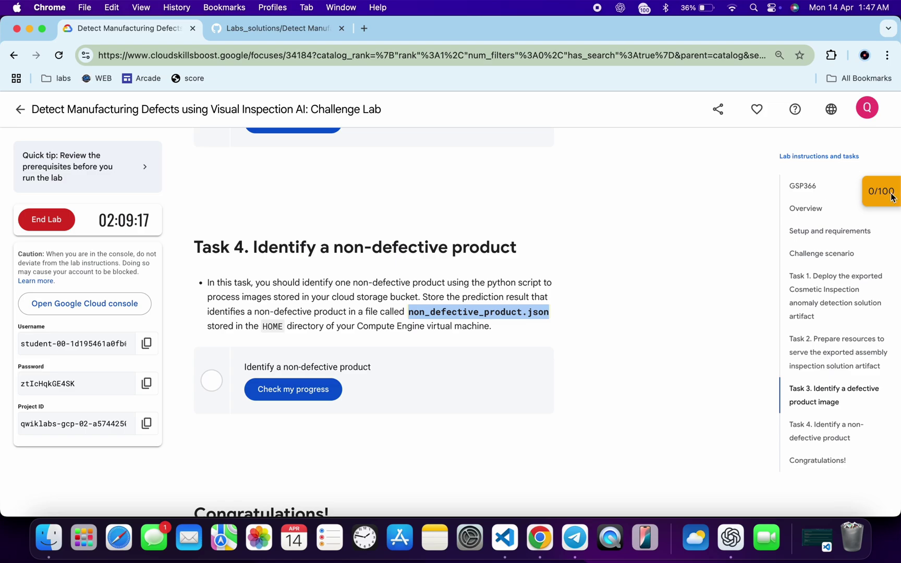
pyautogui.click(891, 194)
pyautogui.click(825, 231)
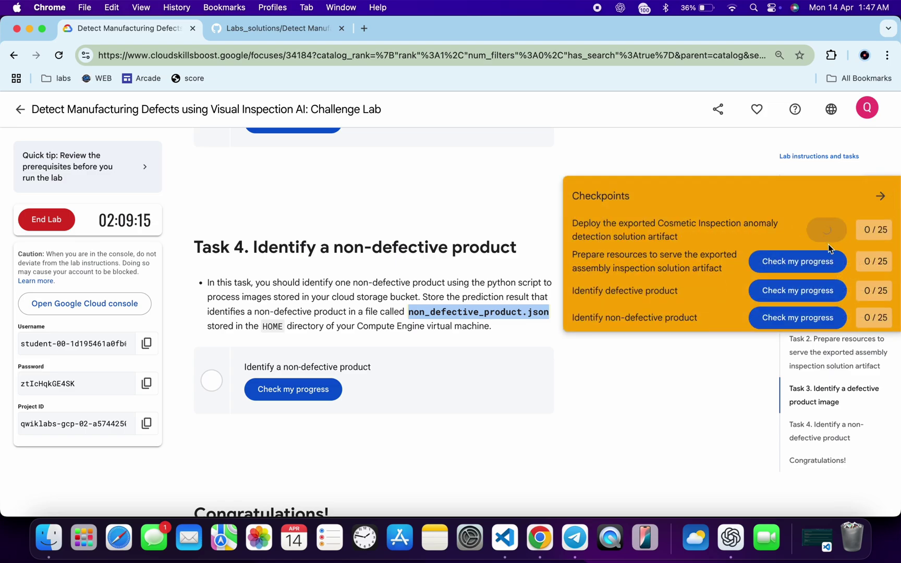
pyautogui.click(799, 261)
pyautogui.click(798, 290)
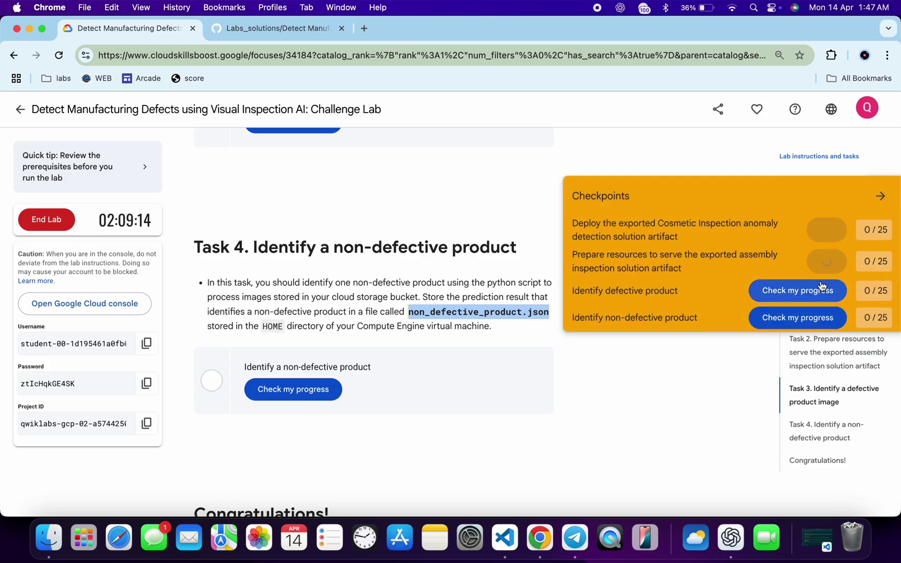
pyautogui.click(811, 318)
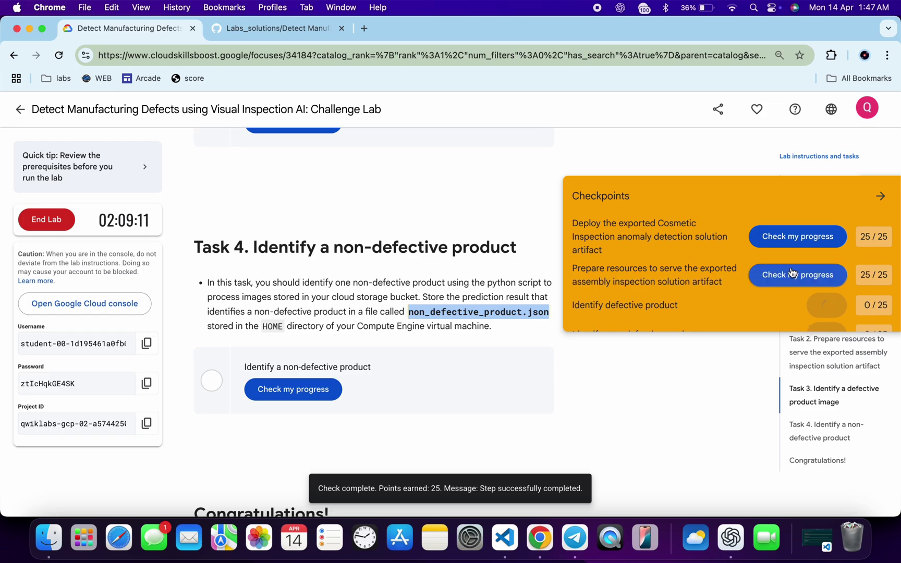
pyautogui.scroll(-1, 791, 270)
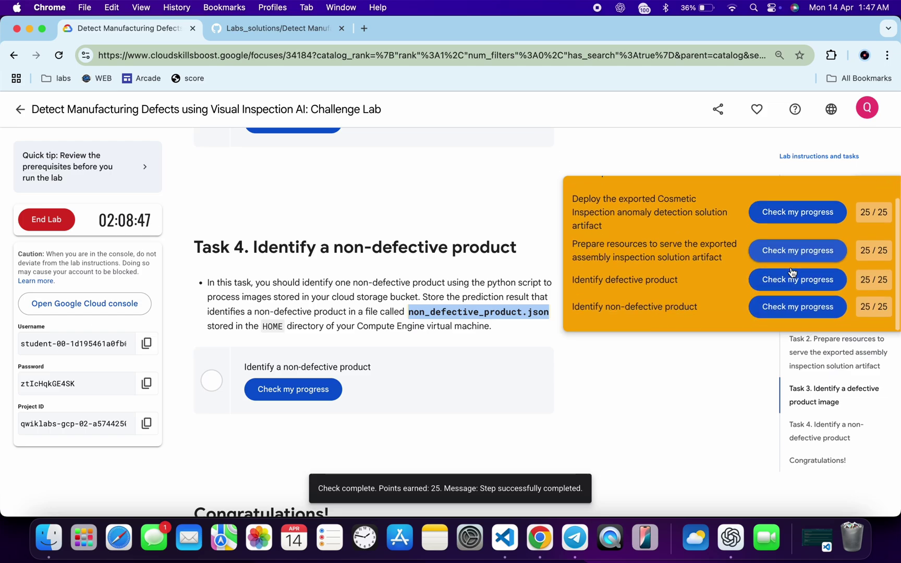
pyautogui.scroll(1, 792, 270)
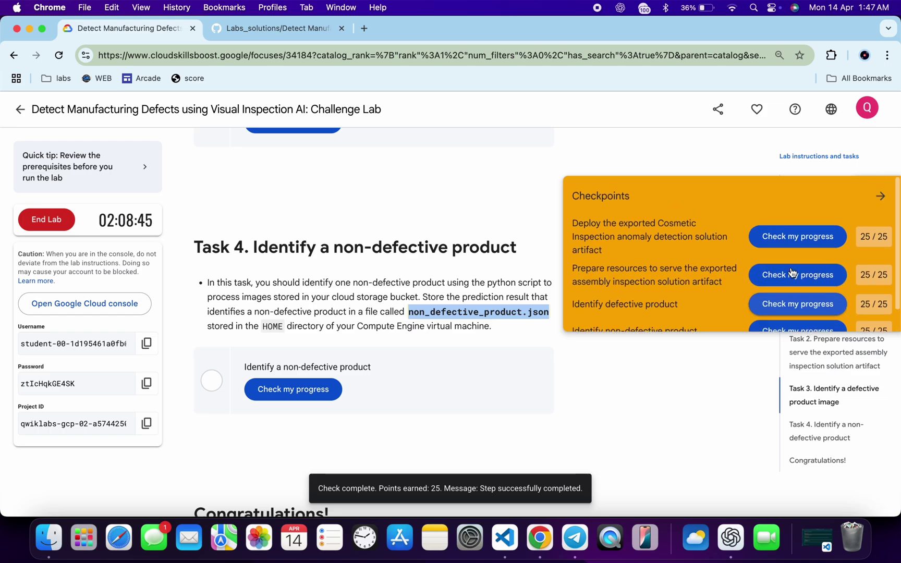
pyautogui.click(878, 198)
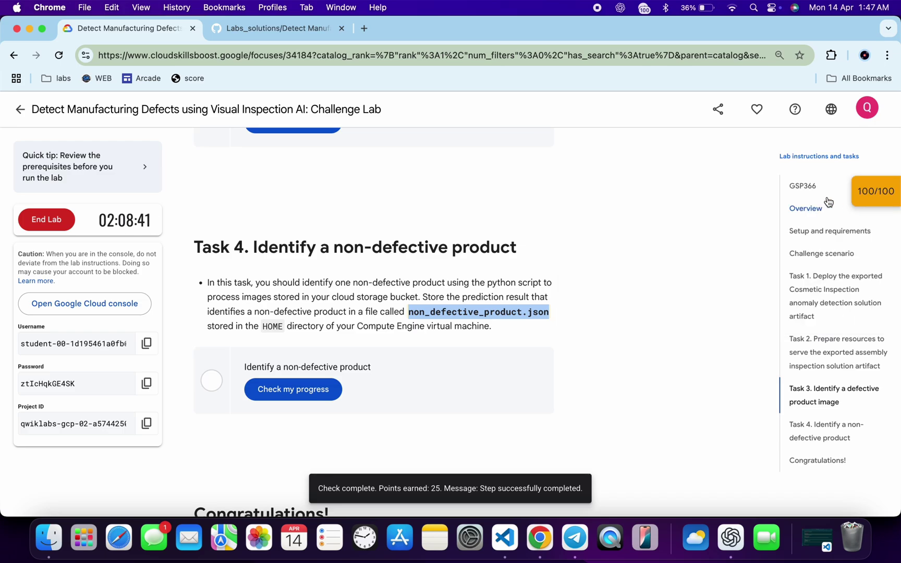
pyautogui.click(808, 191)
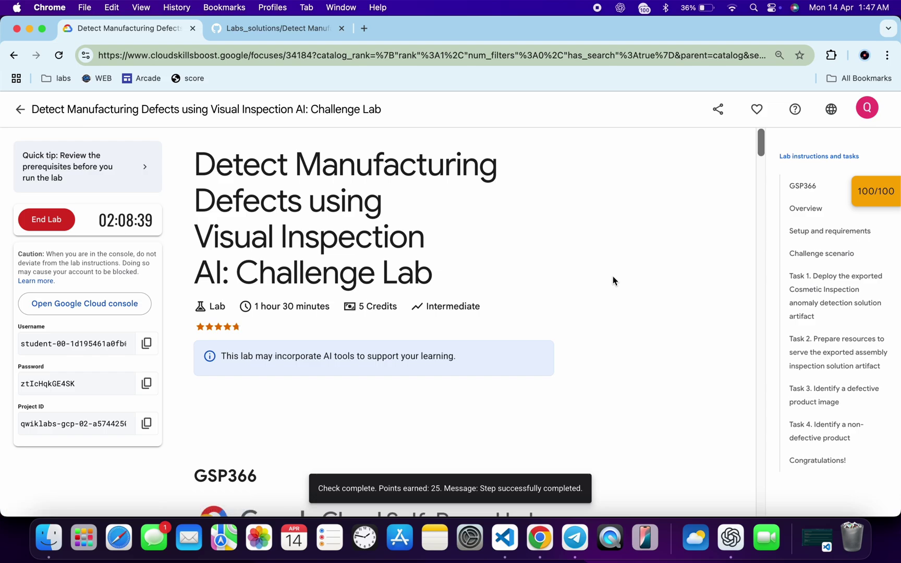